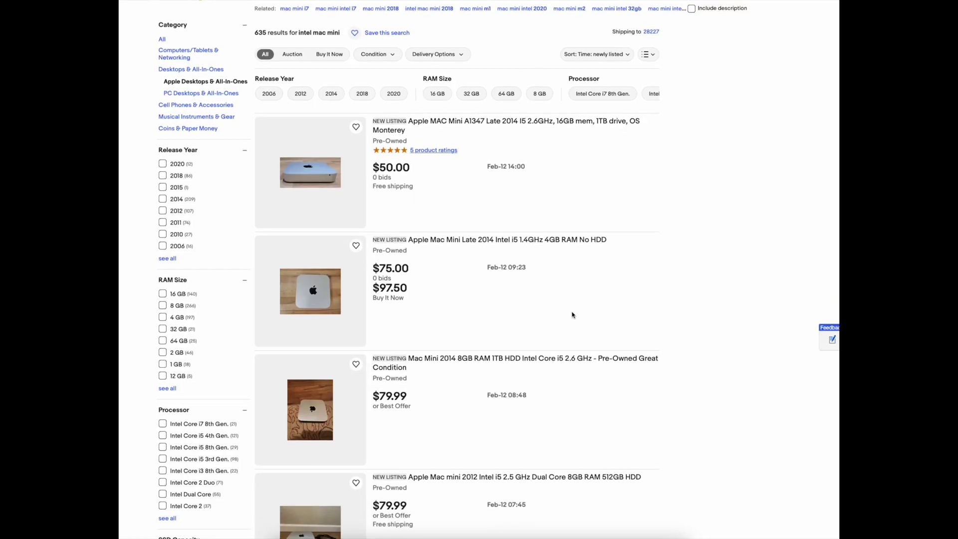
Browse the newly listed Intel Mac mini search results on eBay, comparing models, specifications and prices.
{"action": "scroll", "coordinate": [572, 315], "scroll_direction": "down", "scroll_amount": 7}
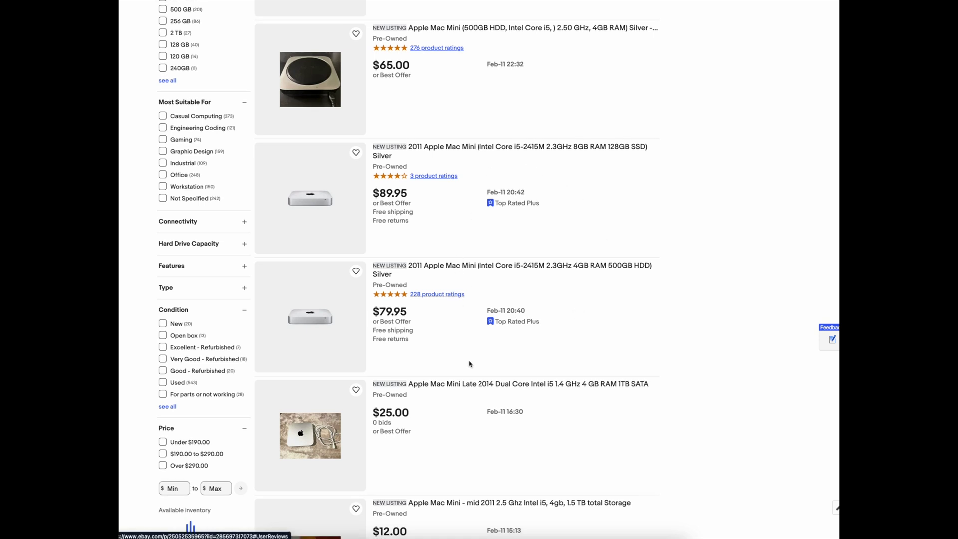
{"action": "scroll", "coordinate": [468, 387], "scroll_direction": "down", "scroll_amount": 3}
{"action": "scroll", "coordinate": [469, 388], "scroll_direction": "down", "scroll_amount": 5}
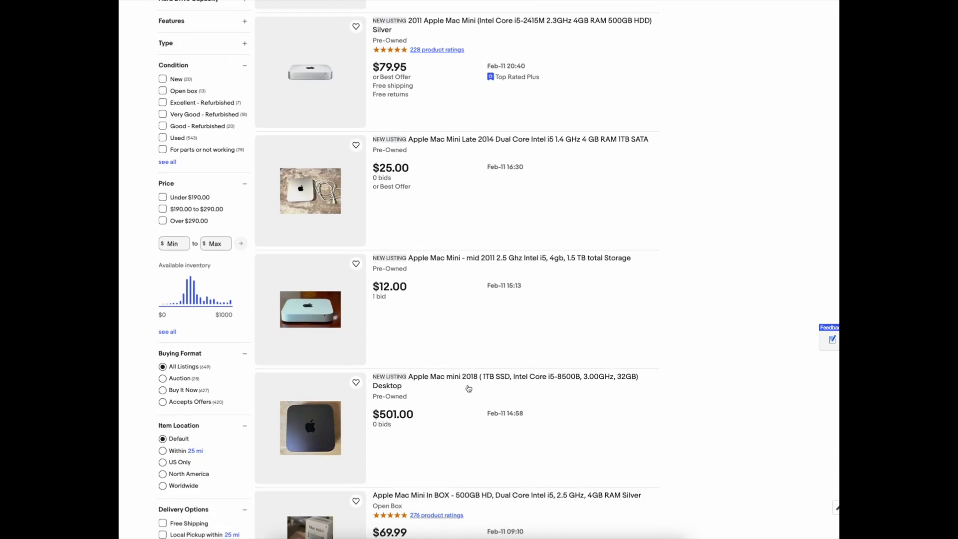
{"action": "scroll", "coordinate": [473, 369], "scroll_direction": "down", "scroll_amount": 3}
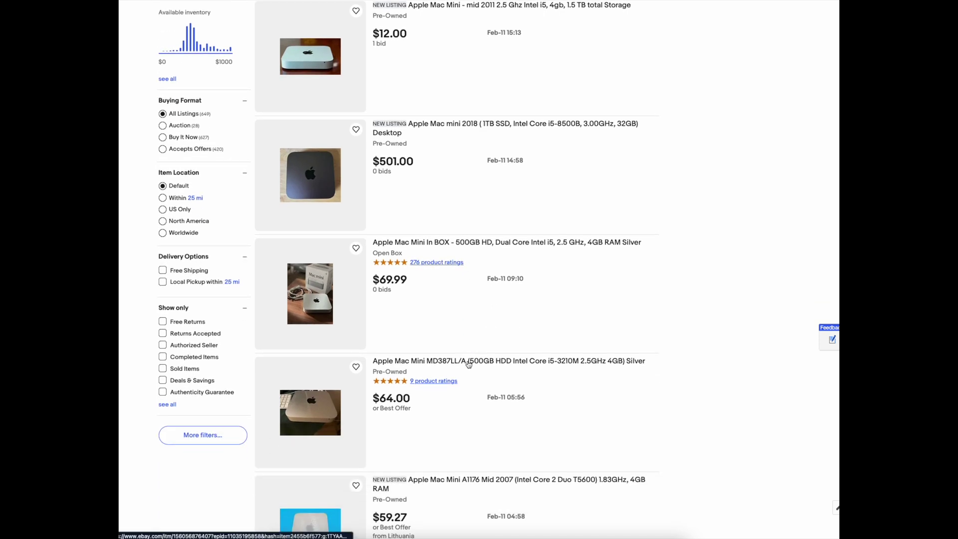
{"action": "scroll", "coordinate": [468, 364], "scroll_direction": "down", "scroll_amount": 7}
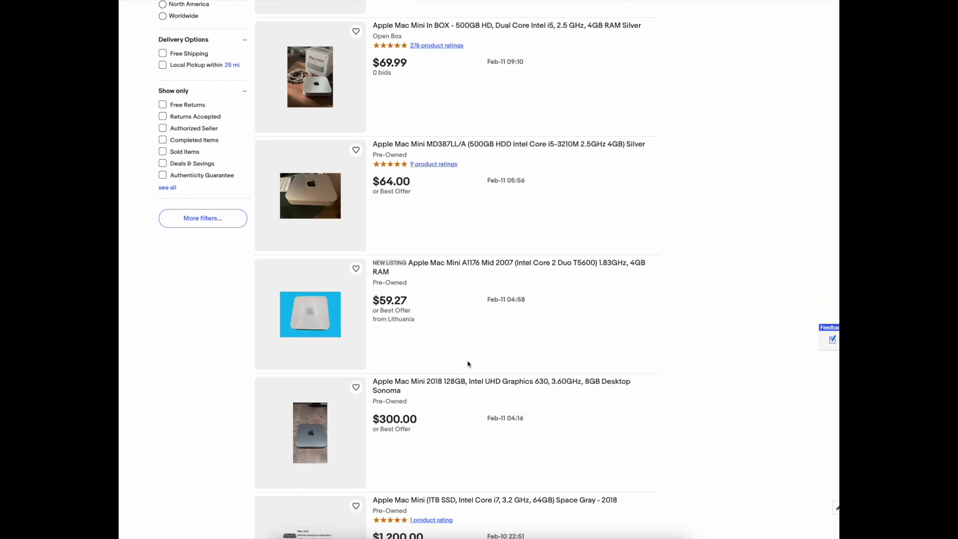
{"action": "scroll", "coordinate": [468, 364], "scroll_direction": "down", "scroll_amount": 5}
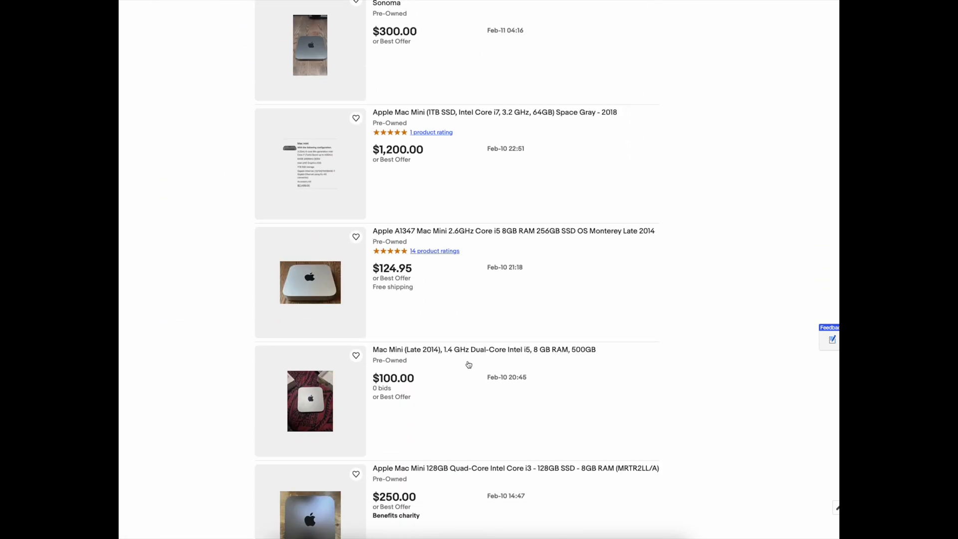
{"action": "scroll", "coordinate": [469, 364], "scroll_direction": "down", "scroll_amount": 2}
{"action": "scroll", "coordinate": [469, 364], "scroll_direction": "down", "scroll_amount": 9}
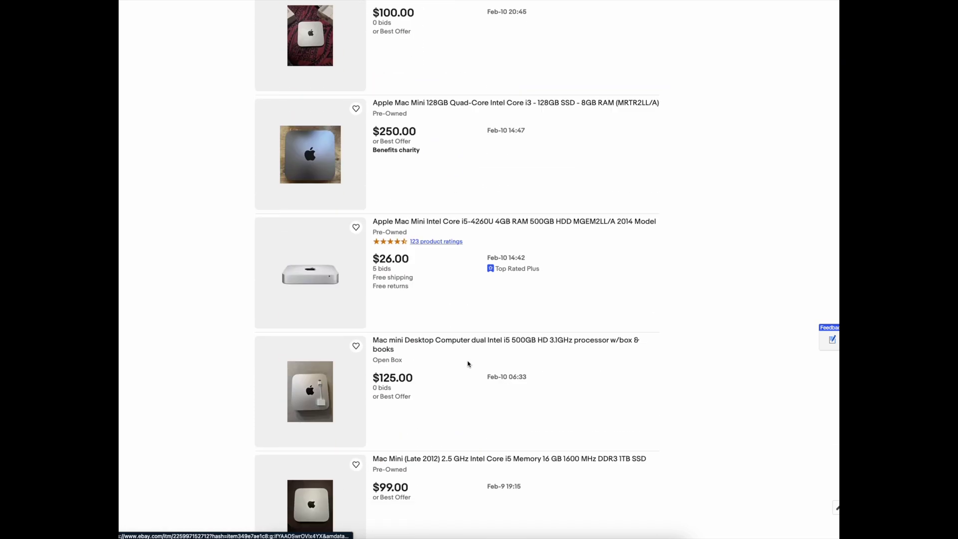
{"action": "scroll", "coordinate": [468, 364], "scroll_direction": "down", "scroll_amount": 14}
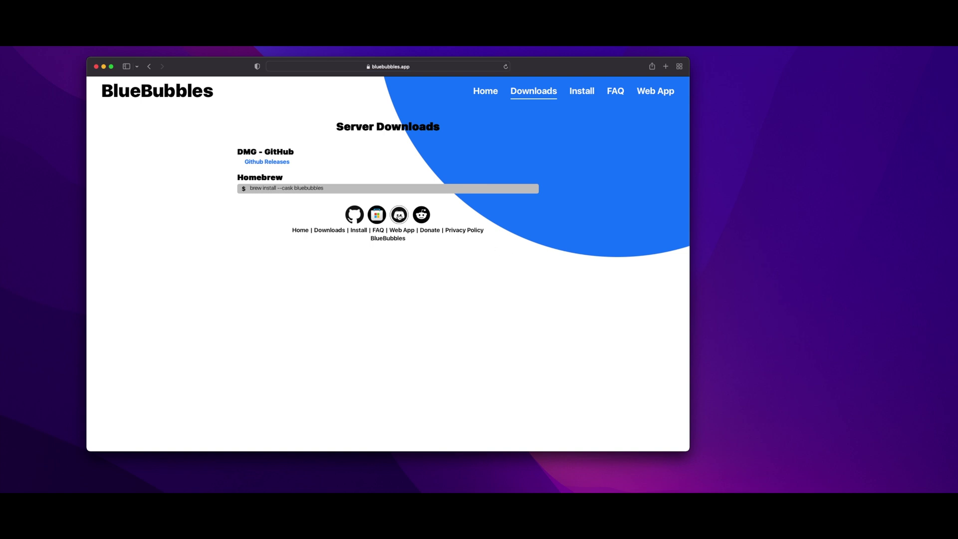
Download BlueBubbles-1.9.4.dmg from the GitHub assets of the latest BlueBubbles Server release and allow downloads from github.com.
{"action": "left_click", "coordinate": [276, 164]}
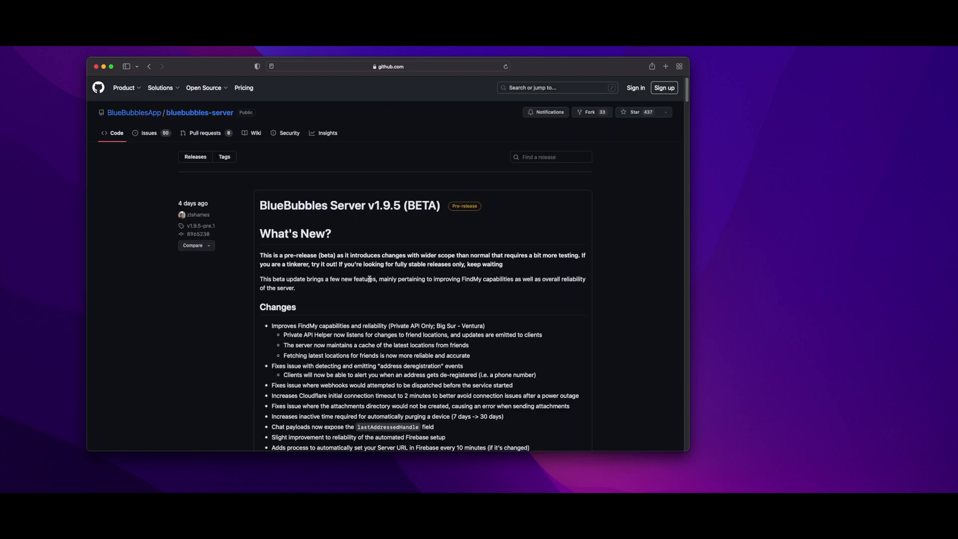
{"action": "scroll", "coordinate": [369, 280], "scroll_direction": "down", "scroll_amount": 15}
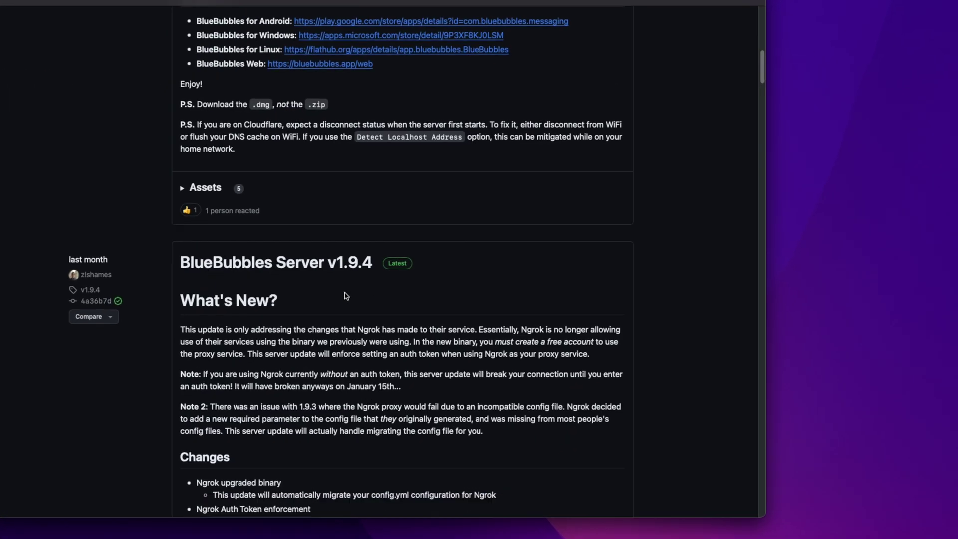
{"action": "scroll", "coordinate": [346, 295], "scroll_direction": "down", "scroll_amount": 10}
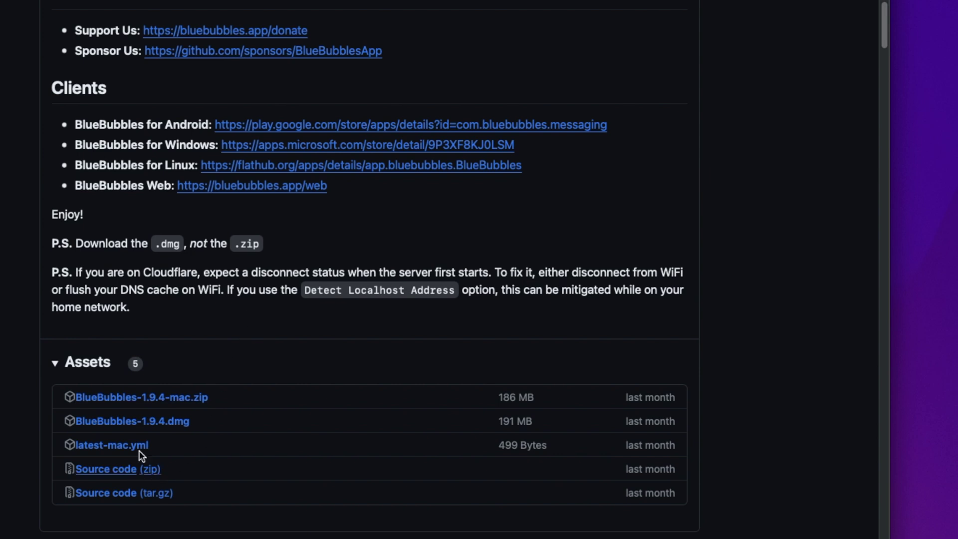
{"action": "left_click", "coordinate": [151, 424]}
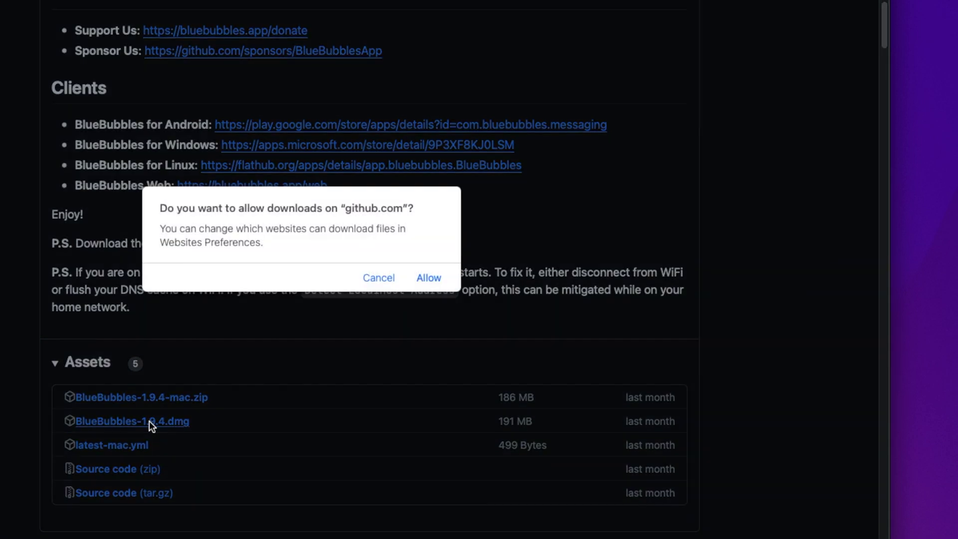
{"action": "left_click", "coordinate": [422, 279]}
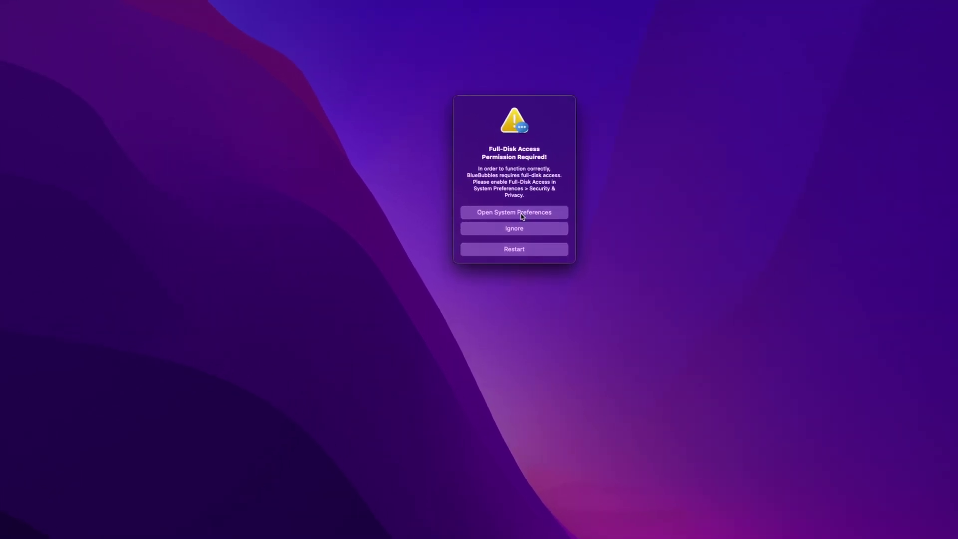
Open System Preferences from the permission alert, unlock the privacy settings, grant BlueBubbles Full Disk Access and lock them again.
{"action": "left_click", "coordinate": [521, 213]}
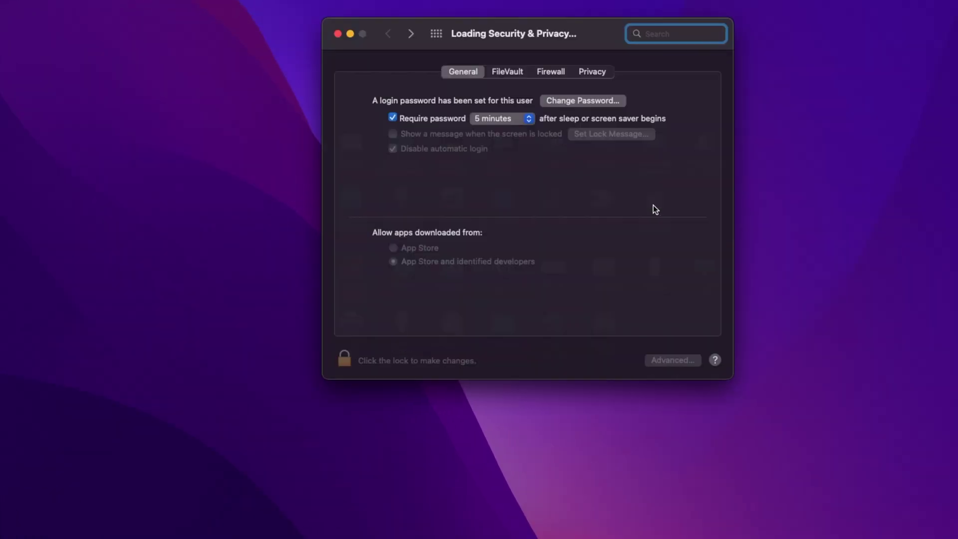
{"action": "left_click", "coordinate": [505, 70]}
{"action": "left_click", "coordinate": [557, 72]}
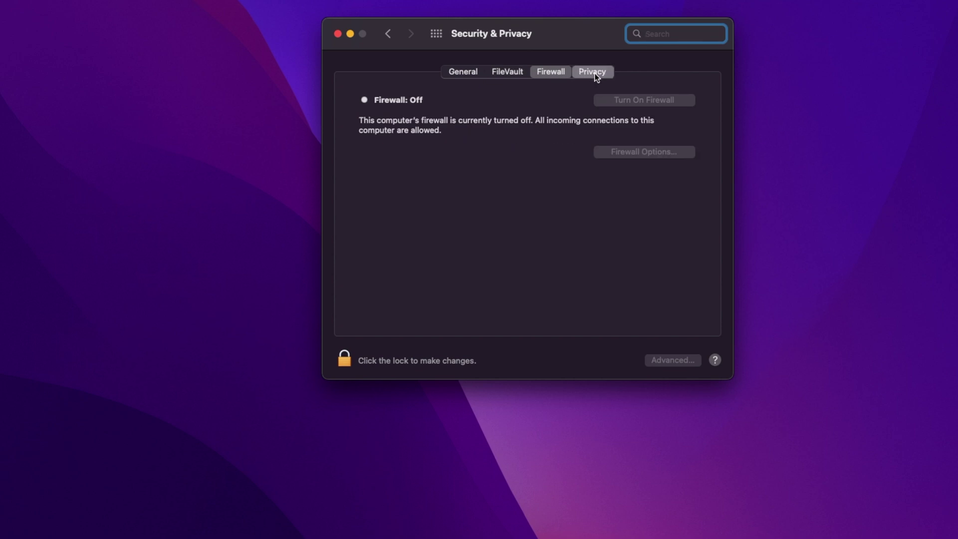
{"action": "left_click", "coordinate": [594, 73]}
{"action": "scroll", "coordinate": [409, 237], "scroll_direction": "down", "scroll_amount": 5}
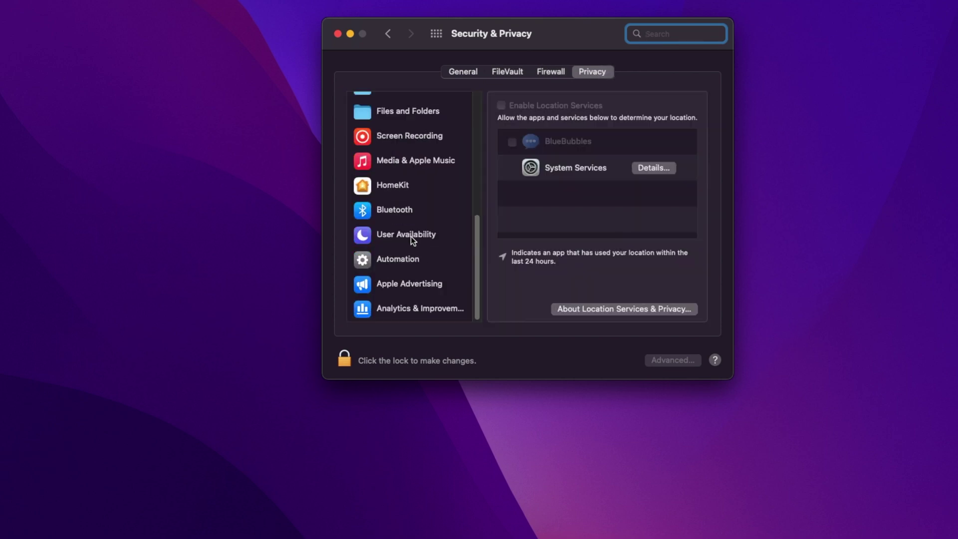
{"action": "scroll", "coordinate": [411, 235], "scroll_direction": "up", "scroll_amount": 5}
{"action": "scroll", "coordinate": [410, 220], "scroll_direction": "down", "scroll_amount": 3}
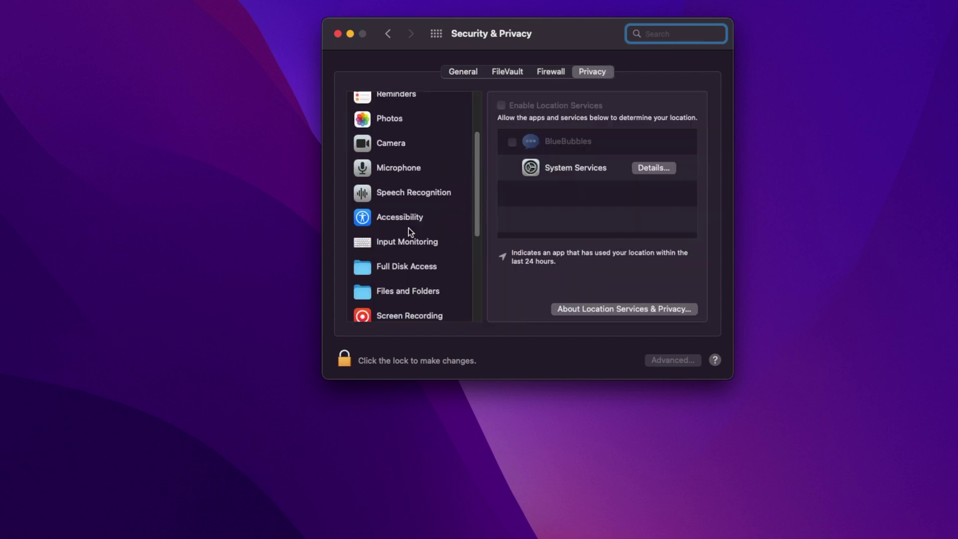
{"action": "left_click", "coordinate": [410, 262]}
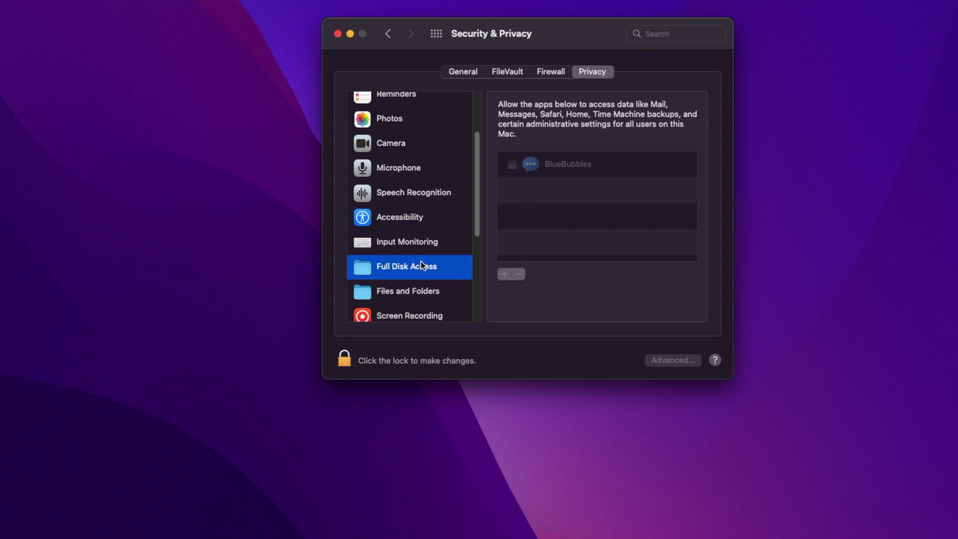
{"action": "left_click", "coordinate": [350, 355]}
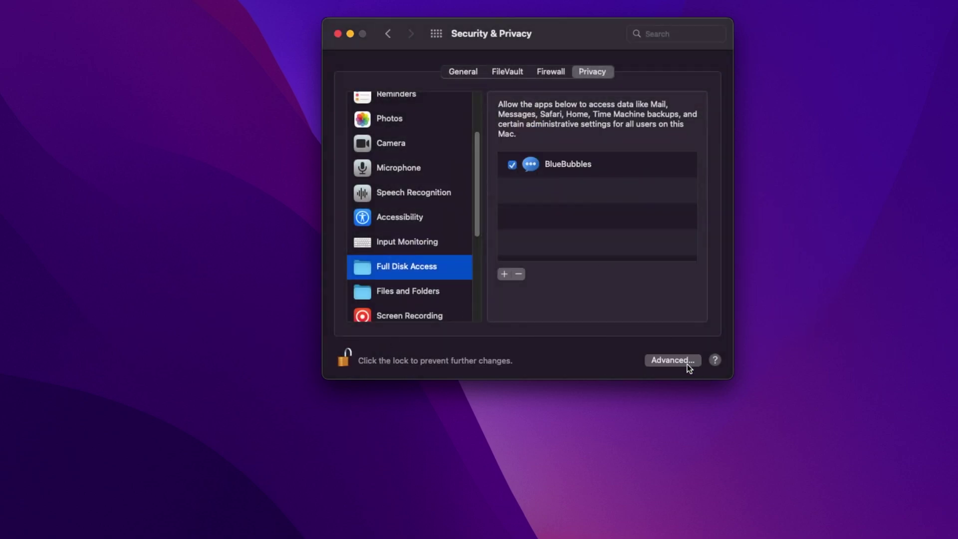
{"action": "left_click", "coordinate": [346, 356]}
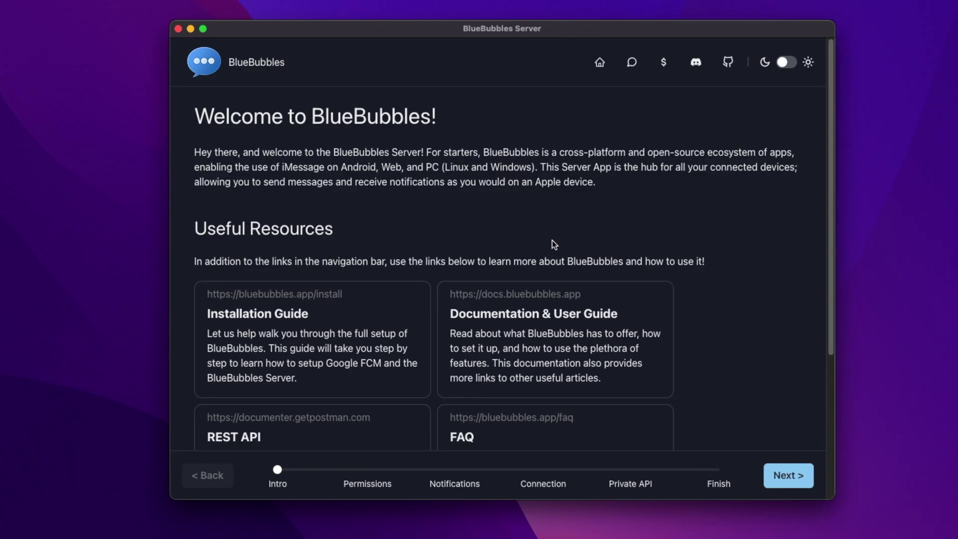
Read through the BlueBubbles Server welcome page, continue to the permissions stage and allow access to the contacts.
{"action": "scroll", "coordinate": [567, 268], "scroll_direction": "down", "scroll_amount": 5}
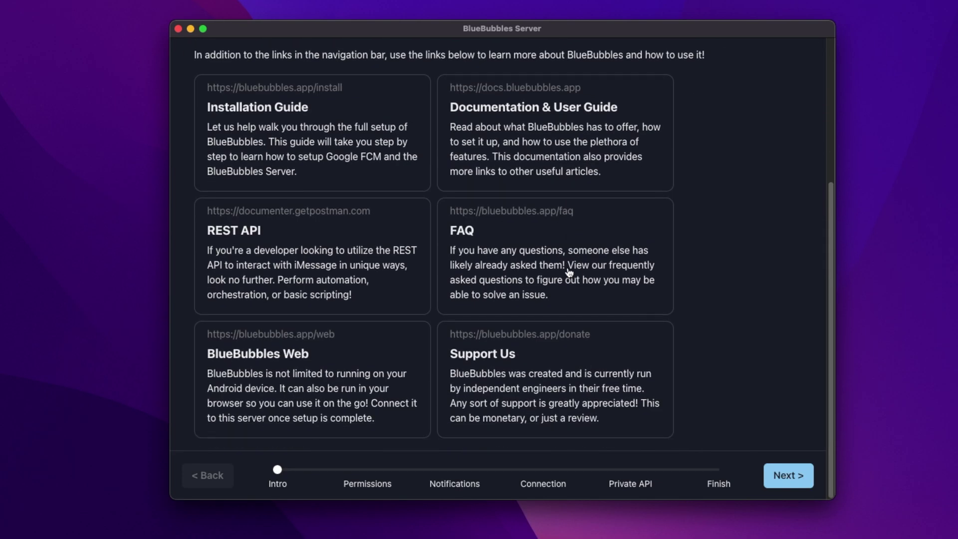
{"action": "scroll", "coordinate": [567, 267], "scroll_direction": "up", "scroll_amount": 5}
{"action": "left_click", "coordinate": [783, 476]}
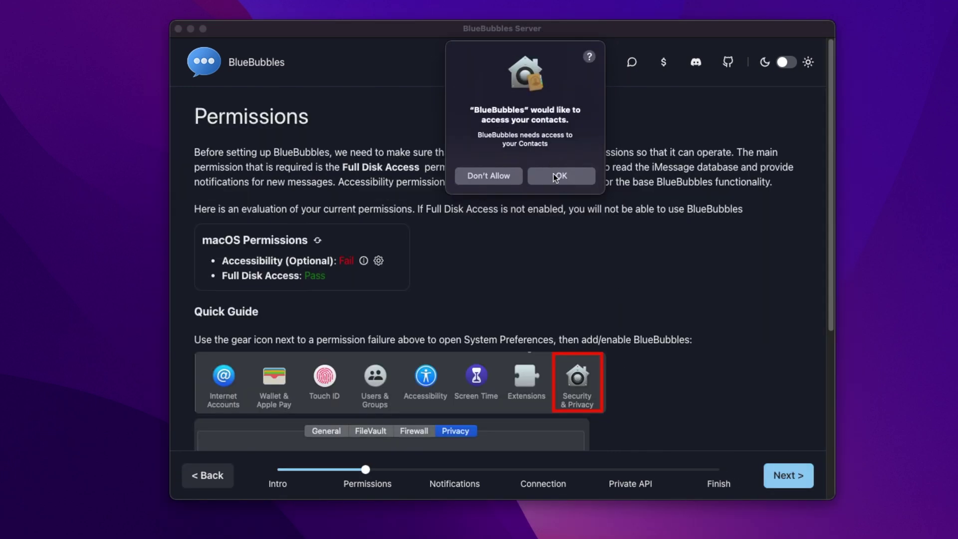
{"action": "left_click", "coordinate": [555, 177]}
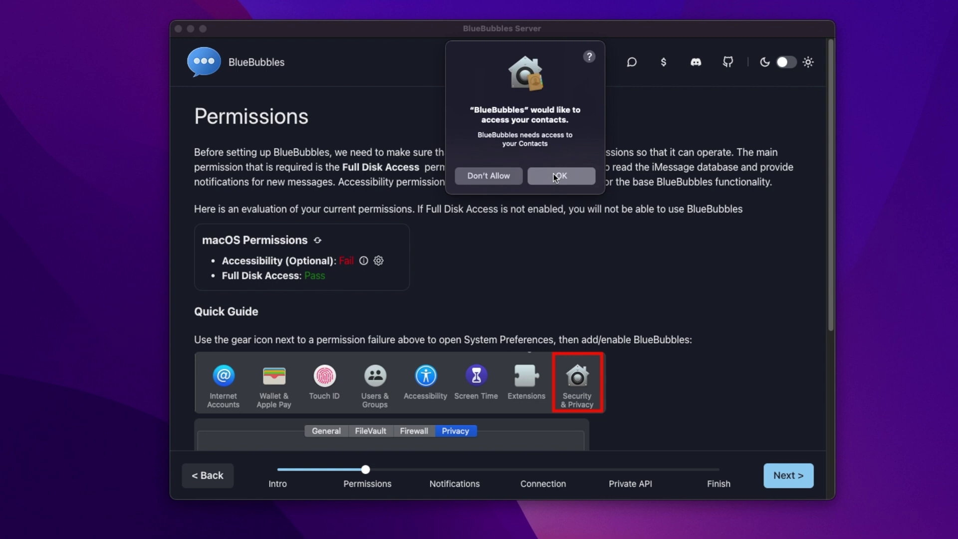
{"action": "left_click", "coordinate": [554, 176]}
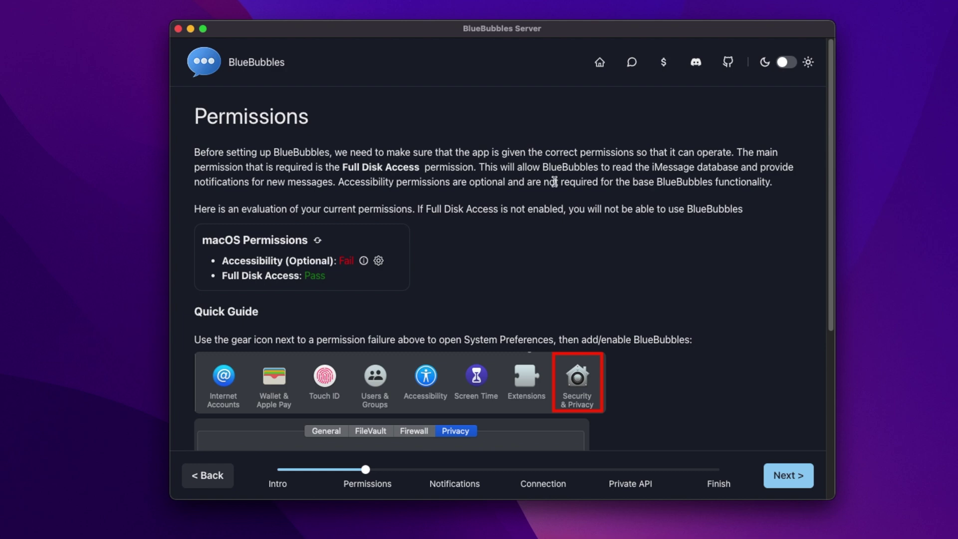
Review the macOS permissions guide, then continue through the notifications and connection stages to the Private API setup.
{"action": "scroll", "coordinate": [554, 181], "scroll_direction": "down", "scroll_amount": 3}
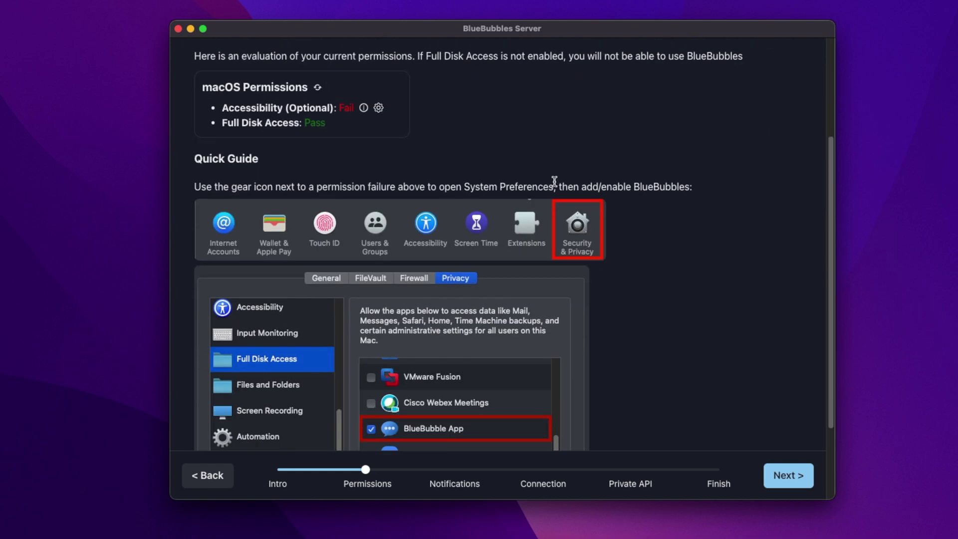
{"action": "scroll", "coordinate": [554, 182], "scroll_direction": "up", "scroll_amount": 3}
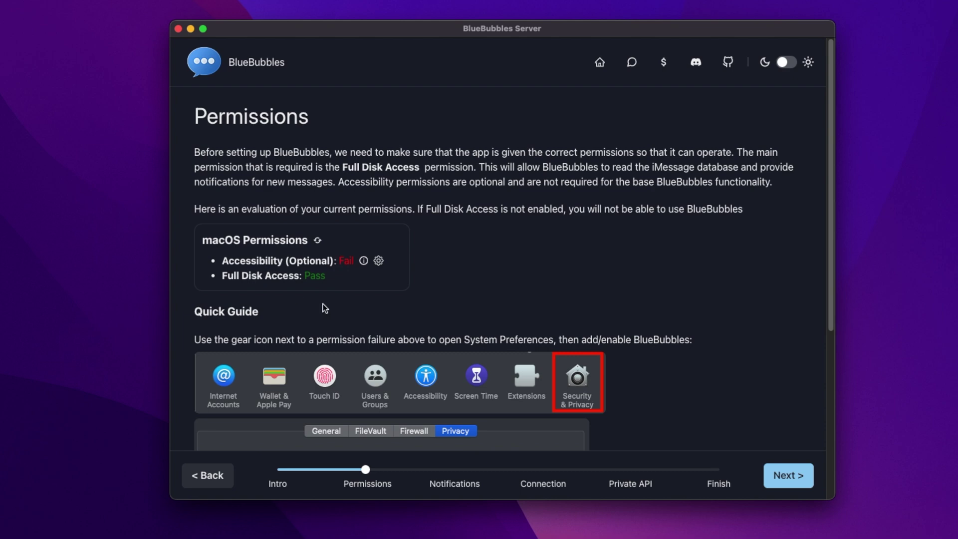
{"action": "scroll", "coordinate": [323, 308], "scroll_direction": "down", "scroll_amount": 5}
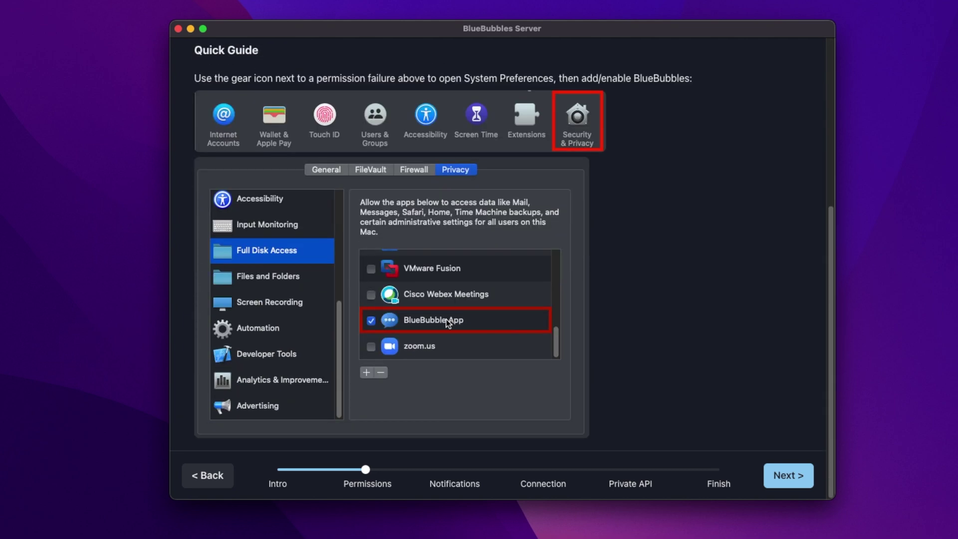
{"action": "scroll", "coordinate": [447, 319], "scroll_direction": "up", "scroll_amount": 5}
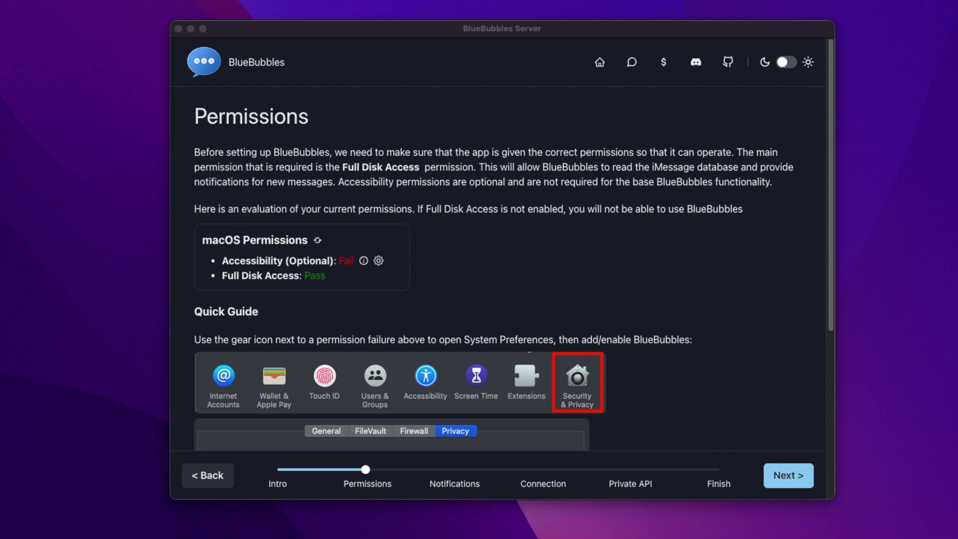
{"action": "left_click", "coordinate": [782, 477]}
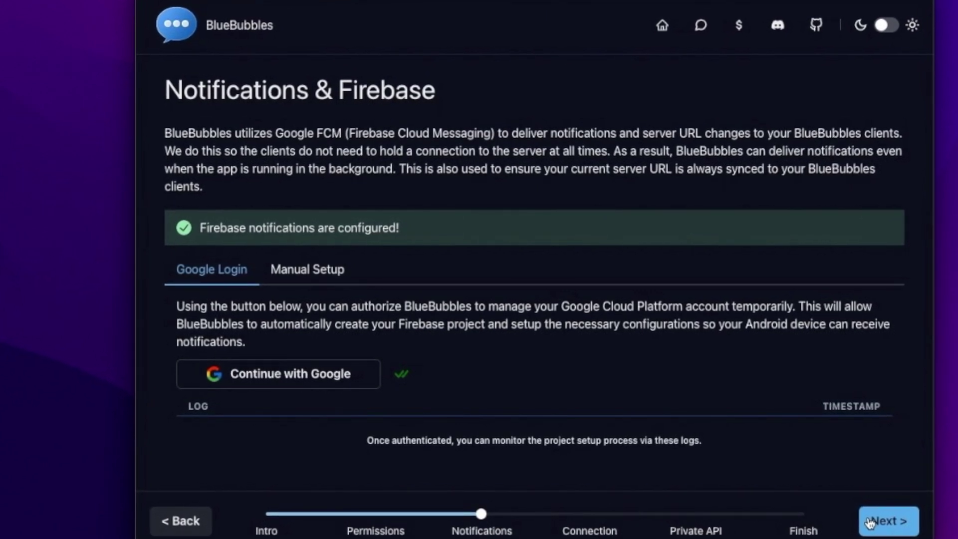
{"action": "left_click", "coordinate": [870, 522]}
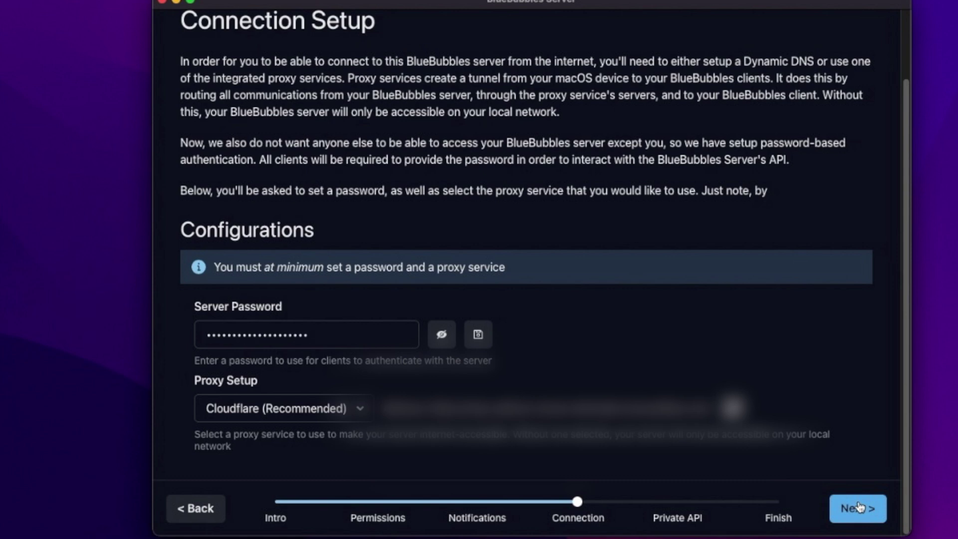
{"action": "left_click", "coordinate": [858, 507]}
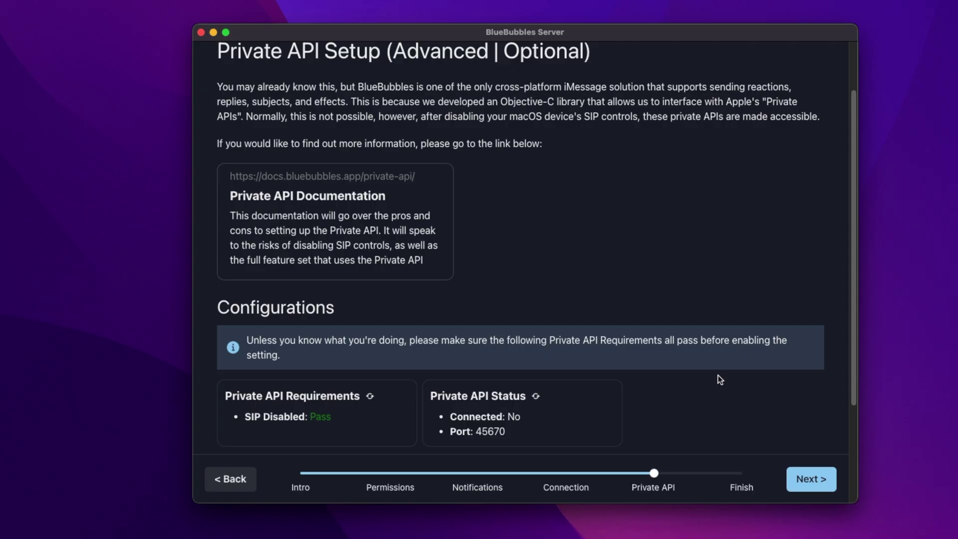
Enable the Messages Private API, refresh the Private API status and continue to the final setup stage.
{"action": "scroll", "coordinate": [720, 379], "scroll_direction": "down", "scroll_amount": 2}
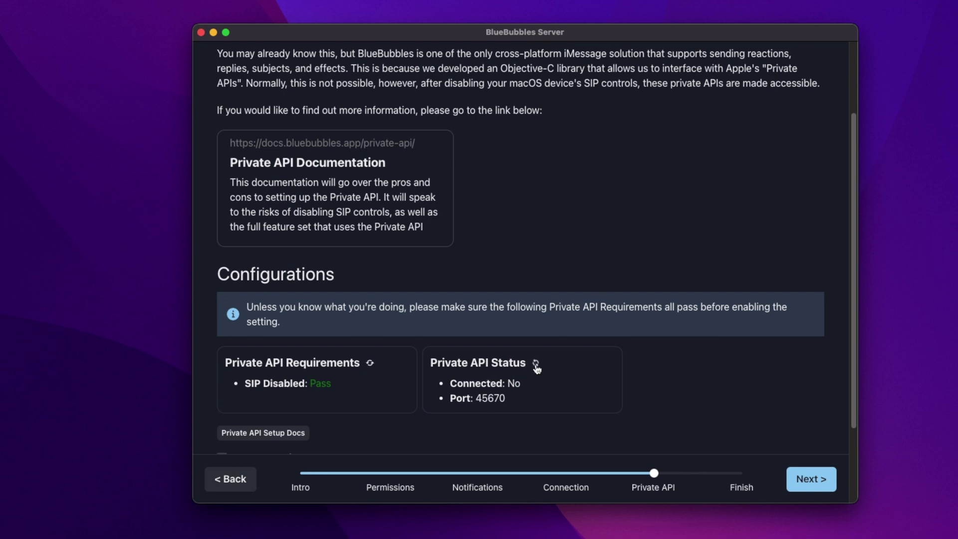
{"action": "scroll", "coordinate": [536, 368], "scroll_direction": "down", "scroll_amount": 3}
{"action": "left_click", "coordinate": [222, 352]}
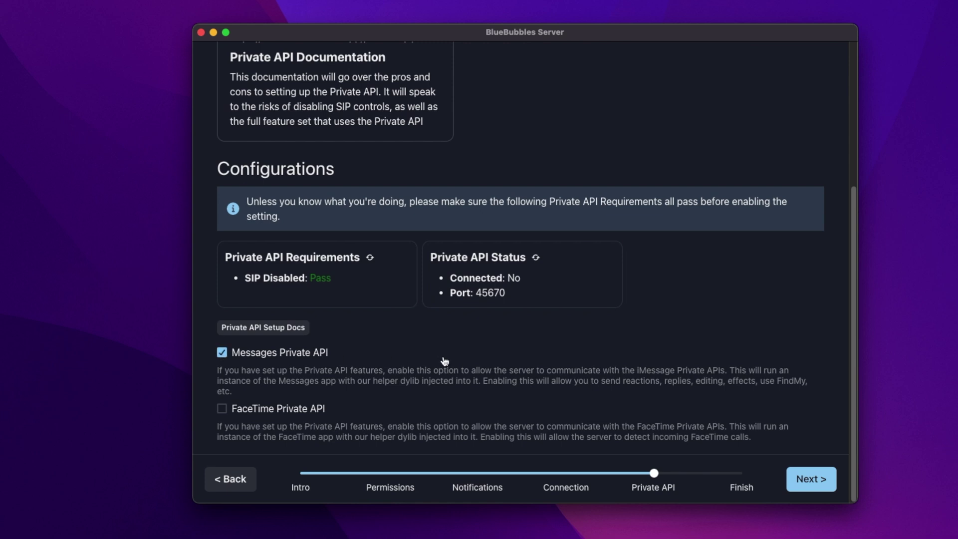
{"action": "left_click", "coordinate": [536, 258]}
{"action": "left_click", "coordinate": [817, 479]}
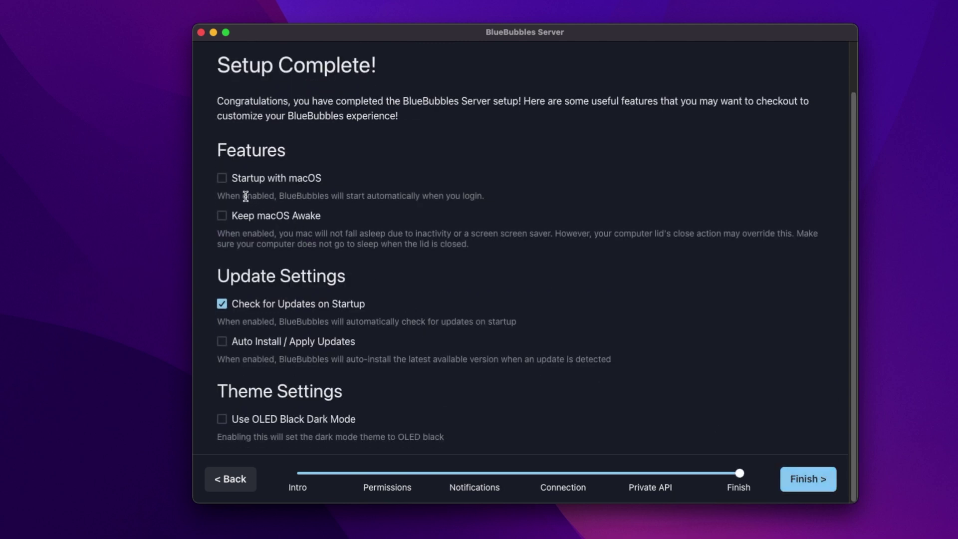
Enable Keep macOS Awake and the OLED Black Dark Mode, and finish the server setup.
{"action": "left_click", "coordinate": [223, 218]}
{"action": "left_click", "coordinate": [223, 421]}
{"action": "left_click", "coordinate": [808, 479]}
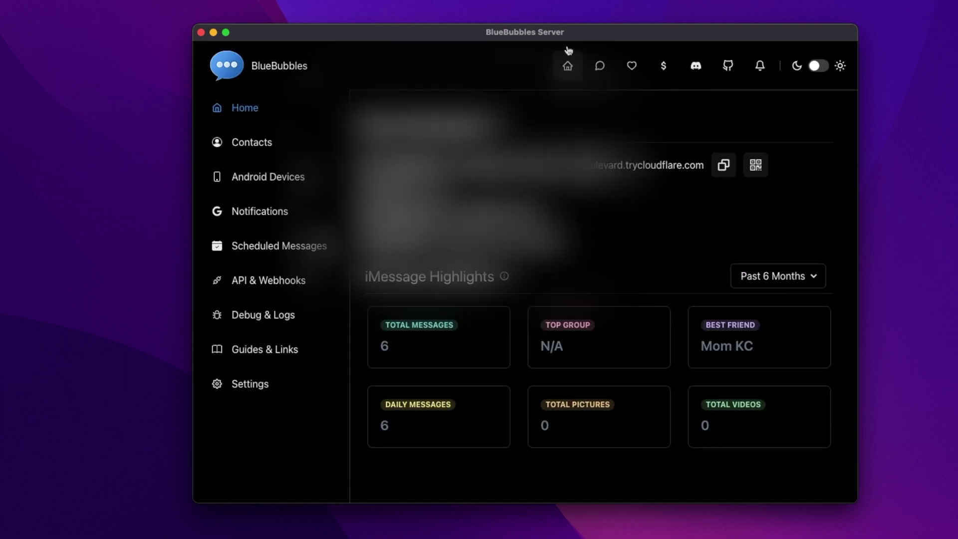
{"action": "left_click_drag", "start_coordinate": [554, 37], "coordinate": [498, 1]}
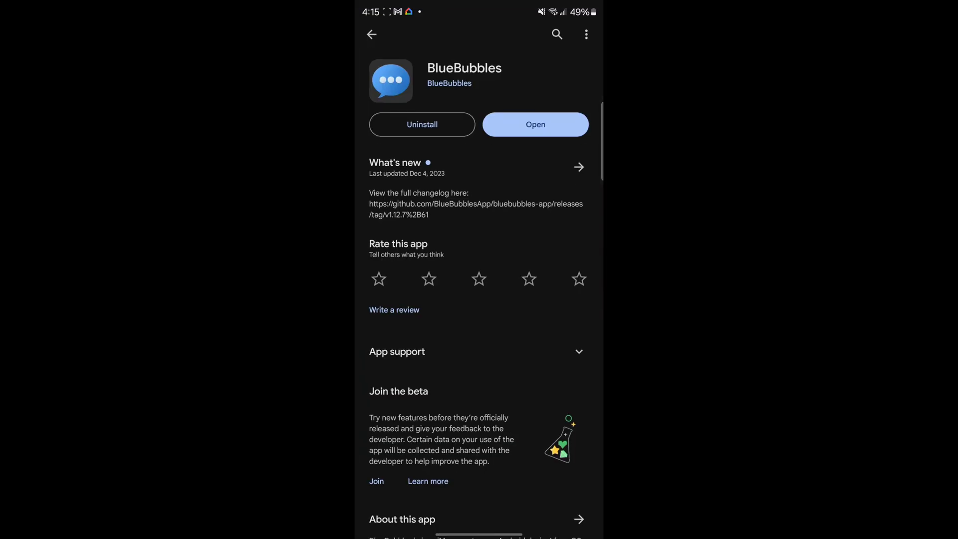
In BlueBubbles on the Android phone, send "Testing" in the Spam conversation and react to the sent message with a heart.
{"action": "scroll", "coordinate": [479, 351], "scroll_direction": "down", "scroll_amount": 7}
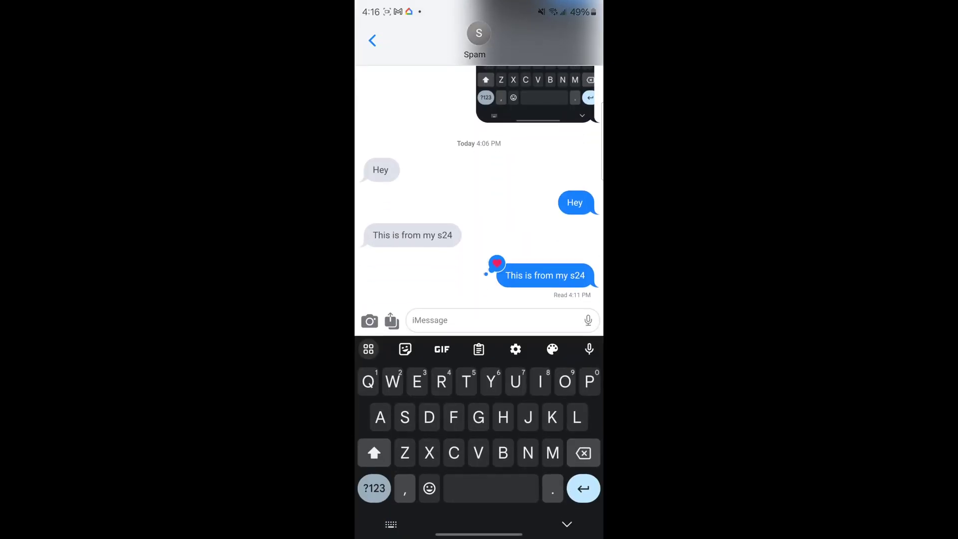
{"action": "type", "text": "Testing"}
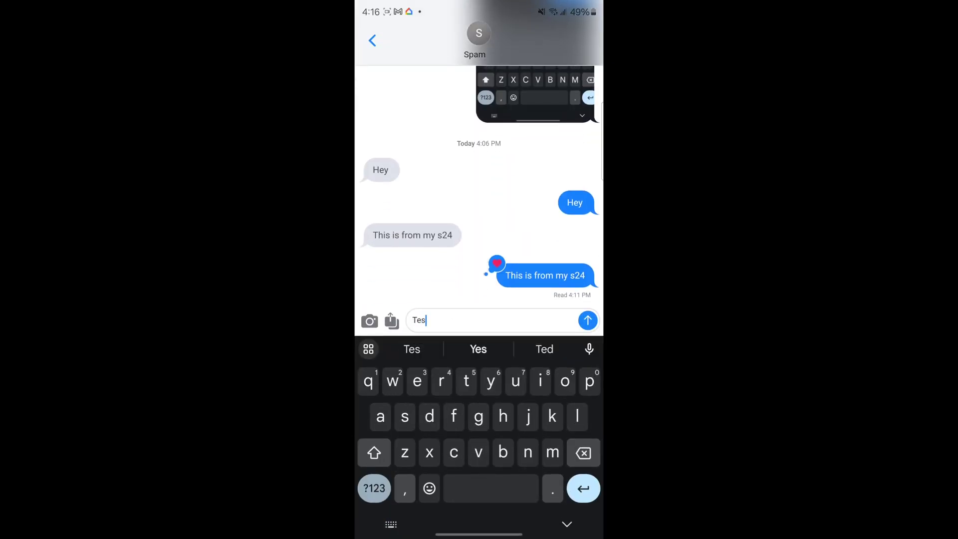
{"action": "left_click", "coordinate": [588, 319]}
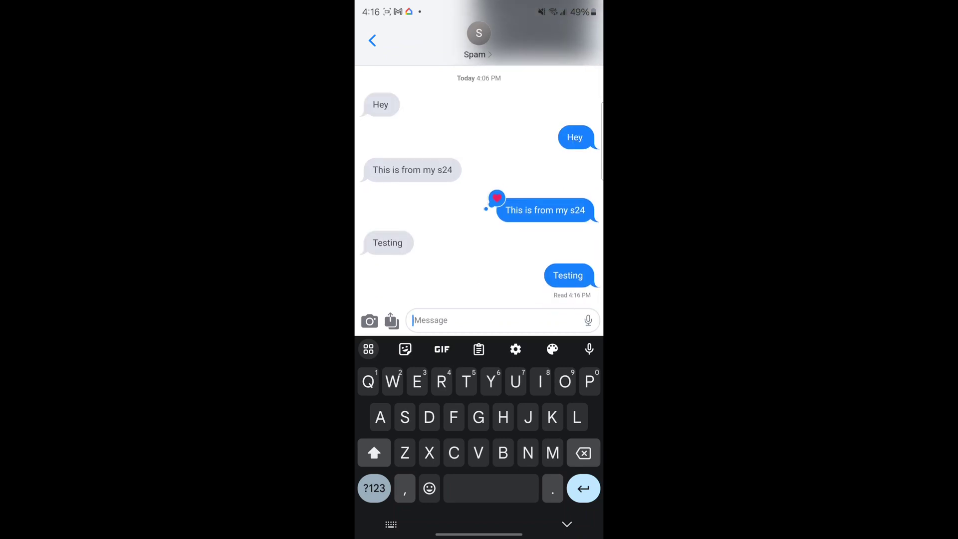
{"action": "left_click", "coordinate": [568, 275]}
{"action": "left_click", "coordinate": [441, 314]}
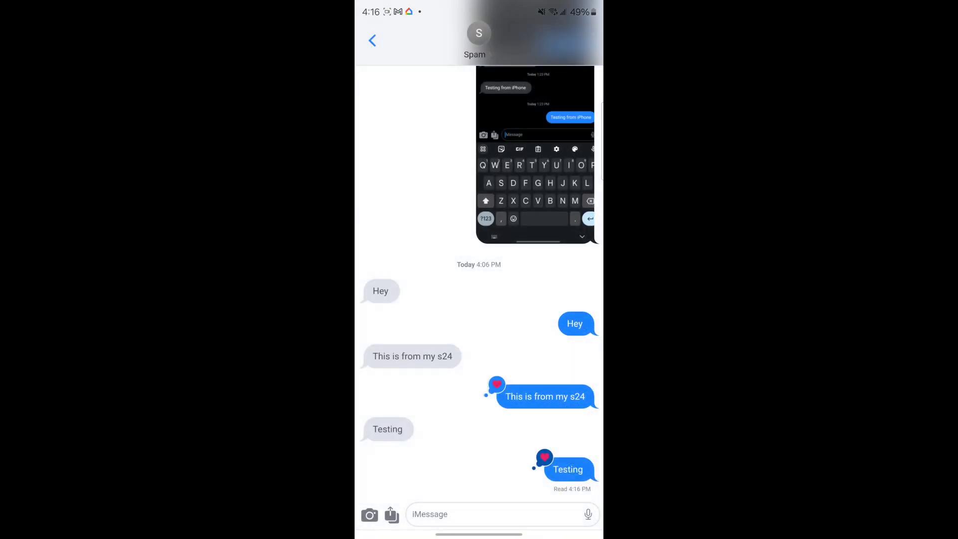